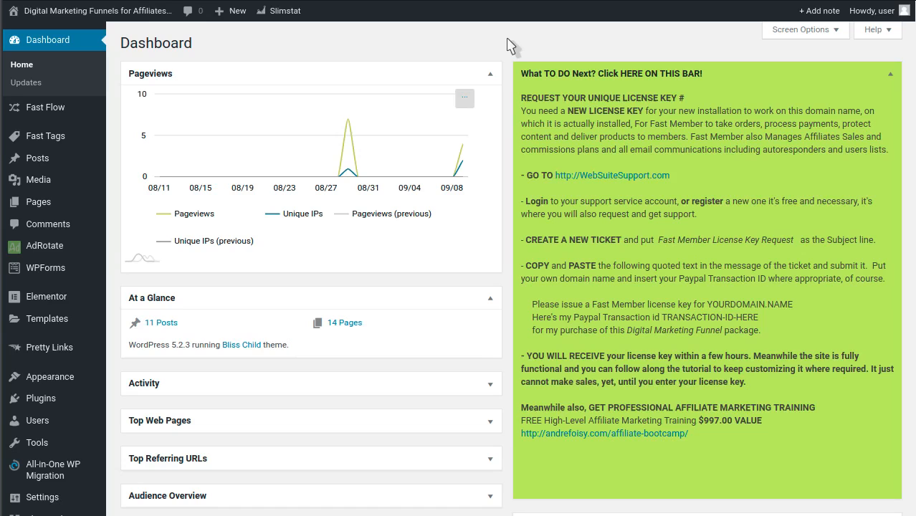
Open the WP Mail SMTP settings and review the From Email and From Name options.
scroll(533, 49, down, 5)
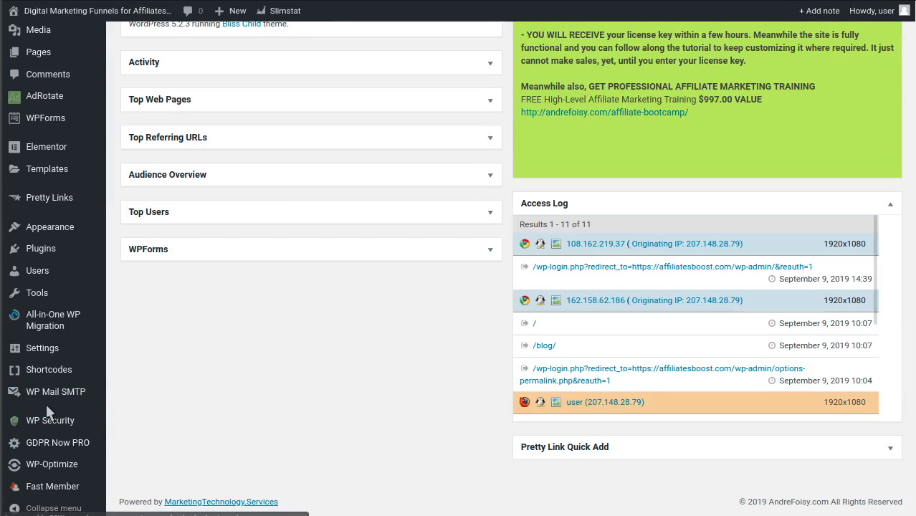
click(95, 399)
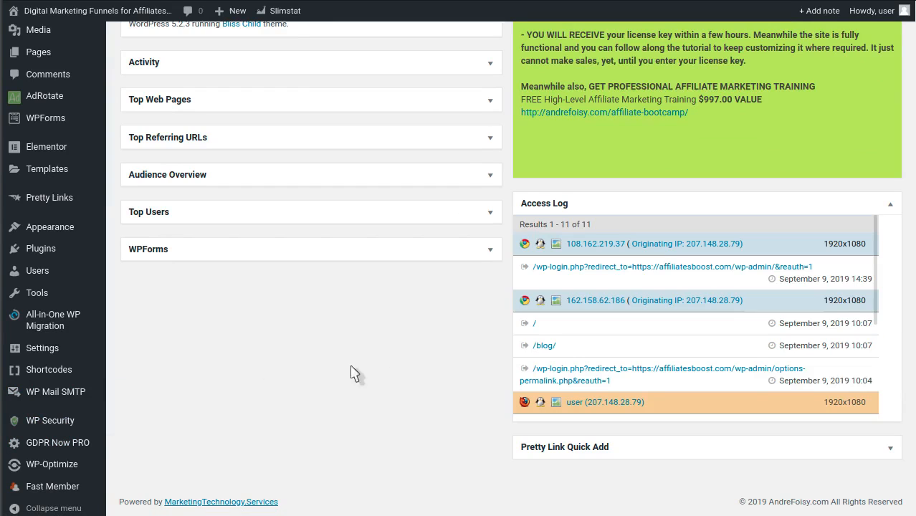
mouse_move(45, 396)
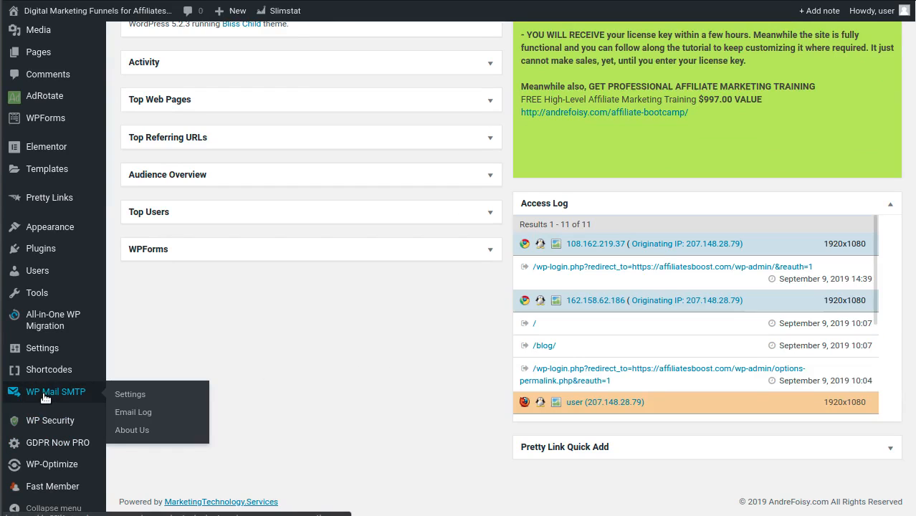
scroll(329, 378, up, 5)
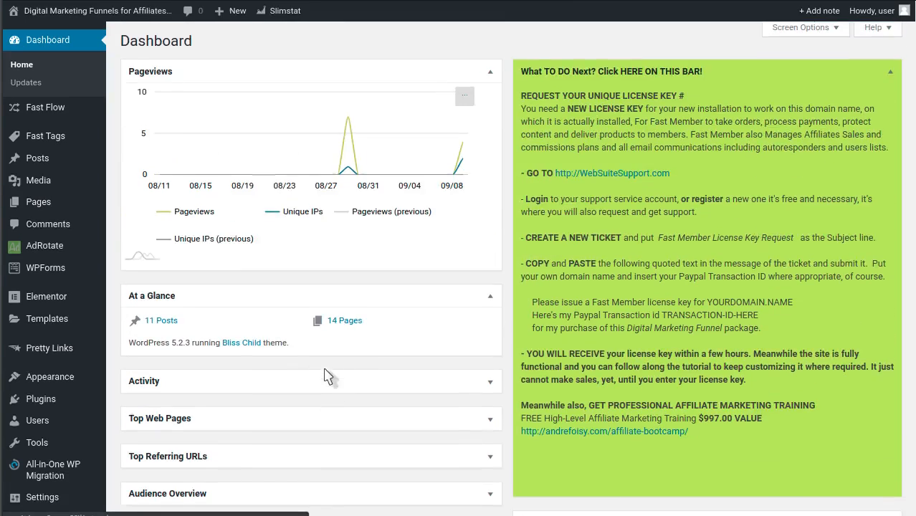
mouse_move(56, 113)
scroll(352, 118, down, 4)
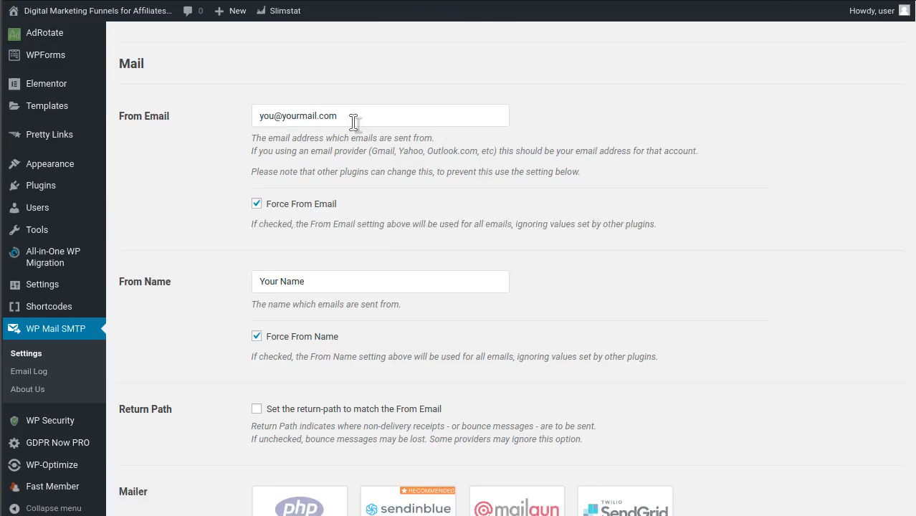
Search the installed plugins for "post smtp" and activate the Post SMTP plugin.
mouse_move(44, 263)
mouse_move(33, 185)
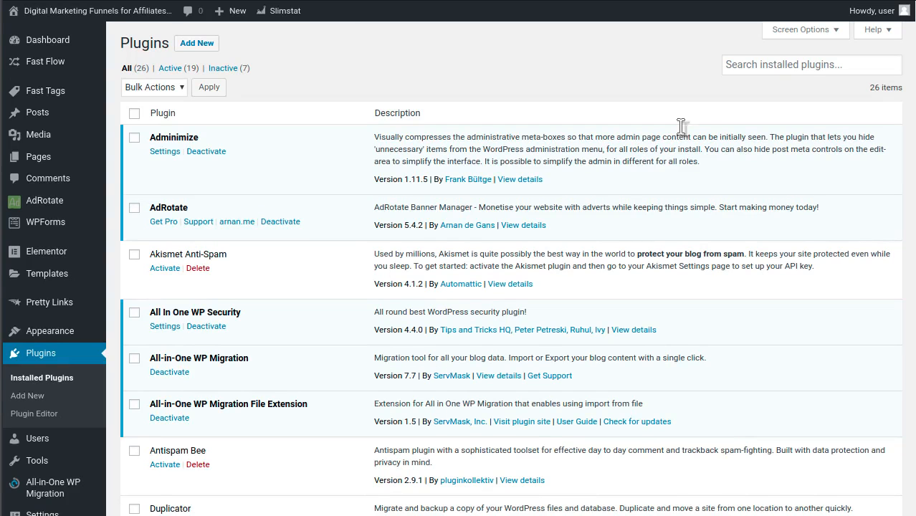
click(758, 65)
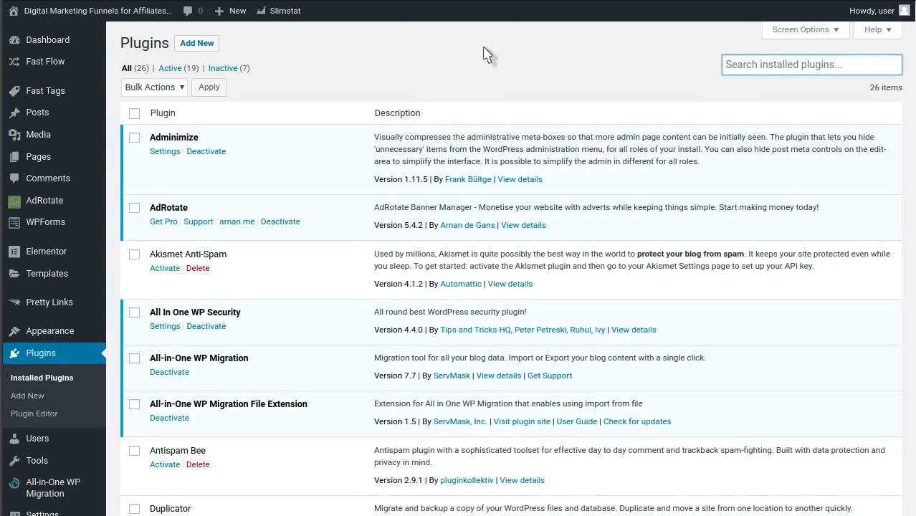
text(post smtp)
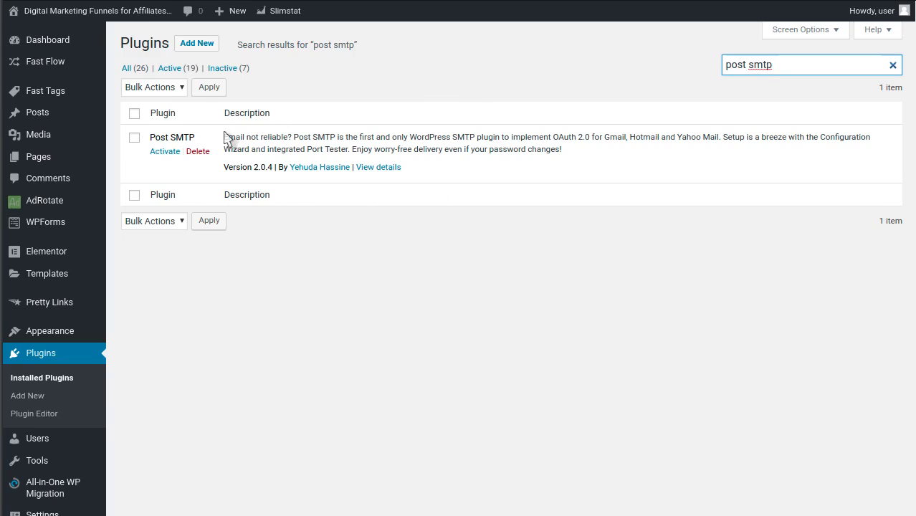
click(433, 263)
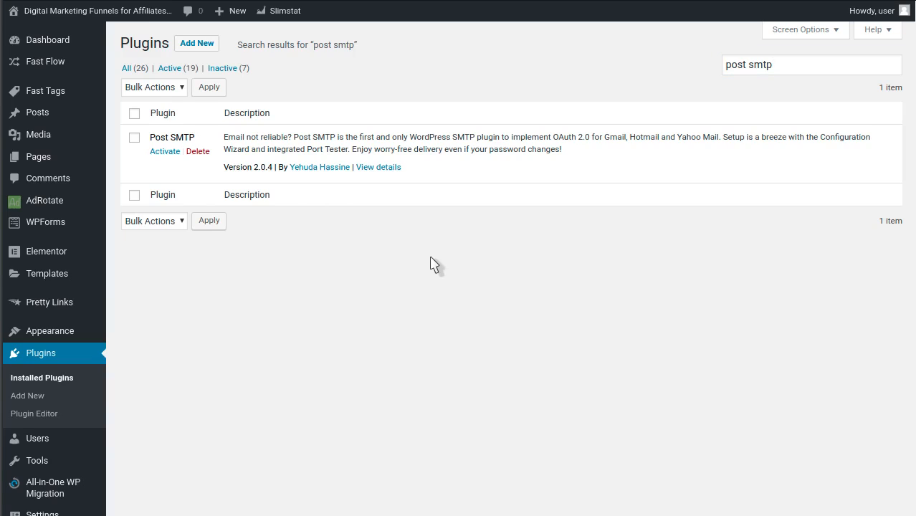
click(164, 151)
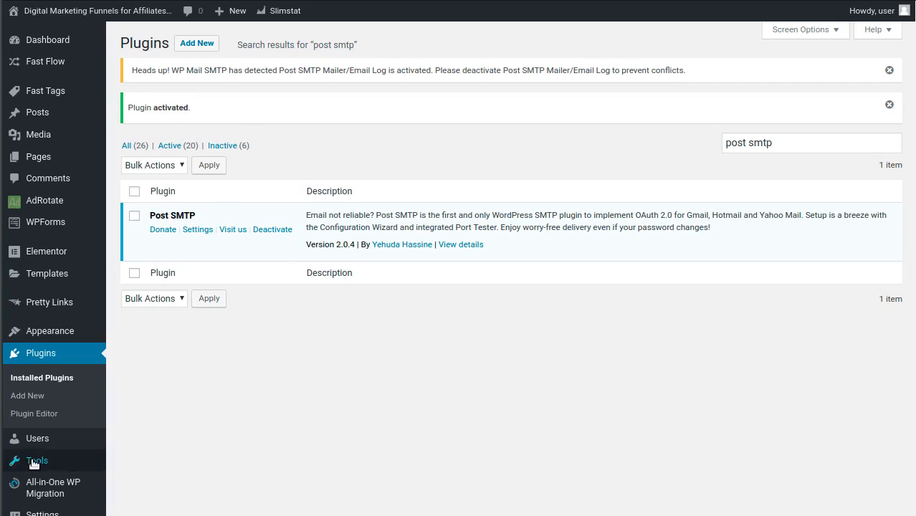
Deactivate the WP Mail SMTP plugin in the full list of installed plugins.
scroll(31, 450, down, 3)
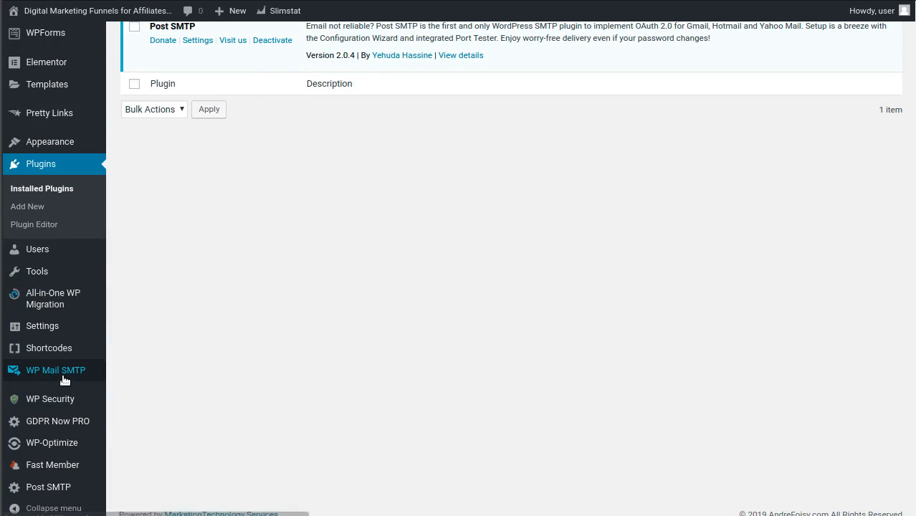
mouse_move(62, 377)
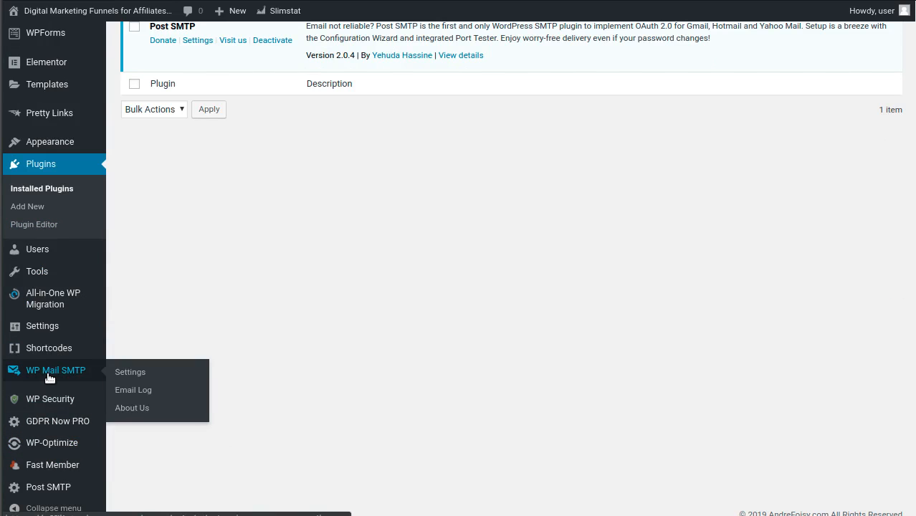
scroll(460, 436, up, 3)
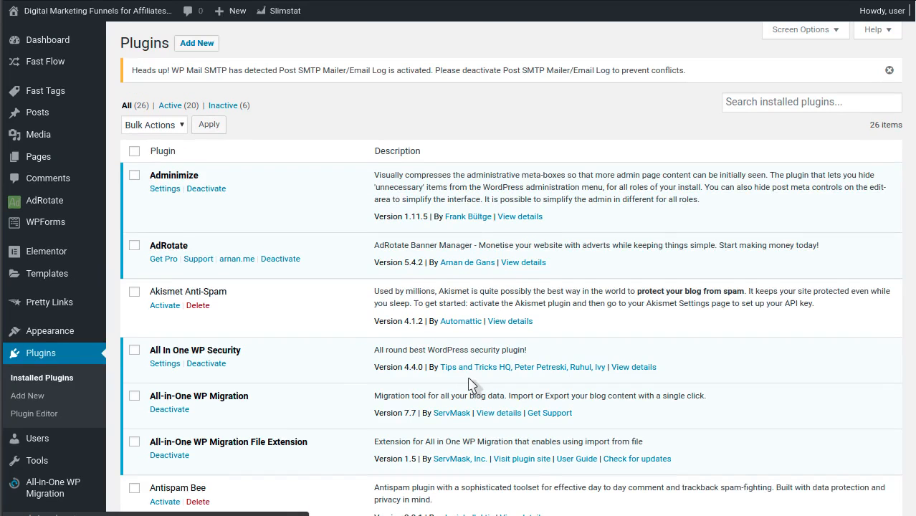
scroll(469, 385, down, 10)
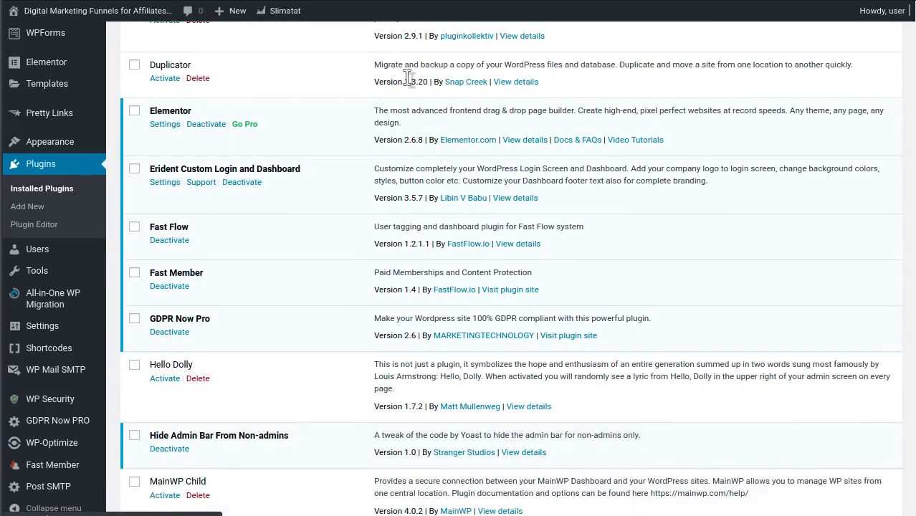
scroll(258, 266, down, 4)
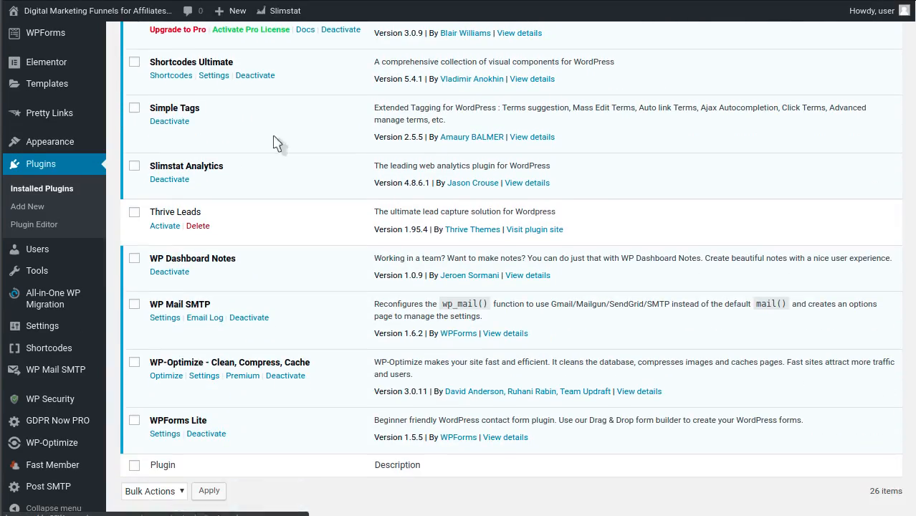
scroll(308, 184, up, 2)
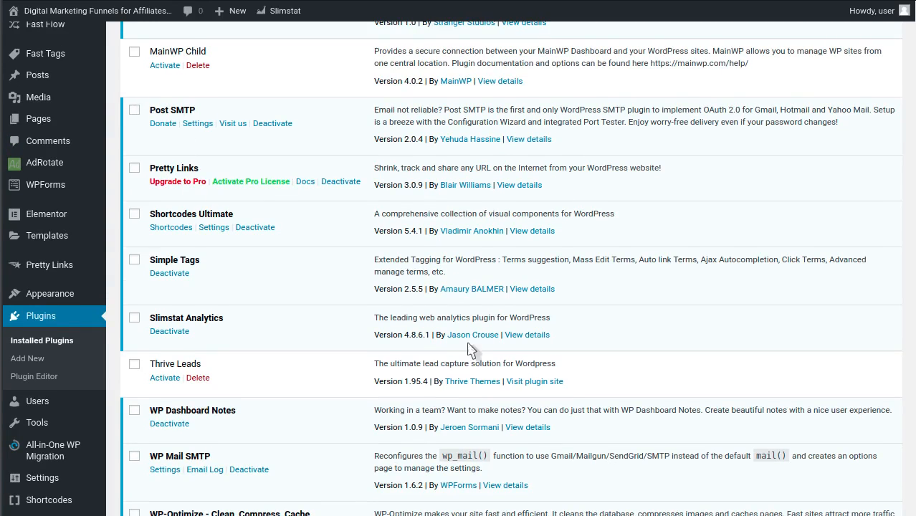
scroll(467, 343, down, 3)
scroll(247, 373, up, 3)
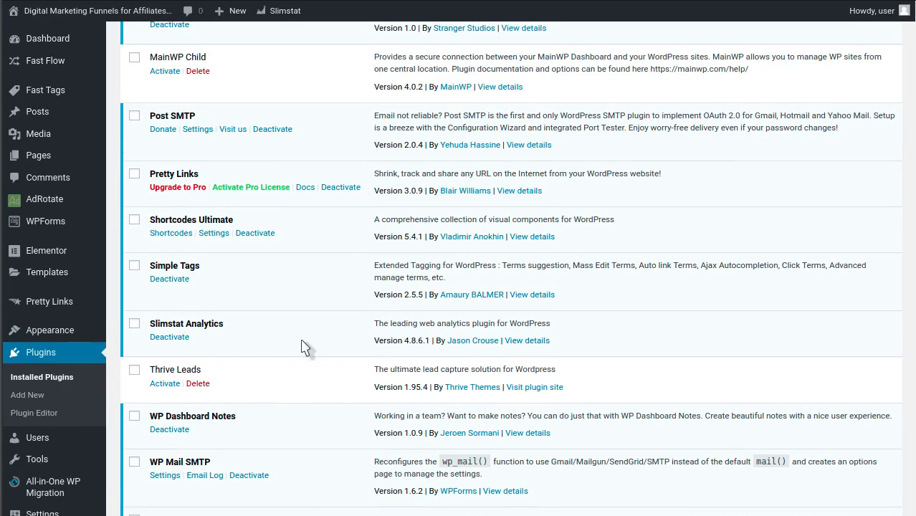
scroll(301, 351, down, 5)
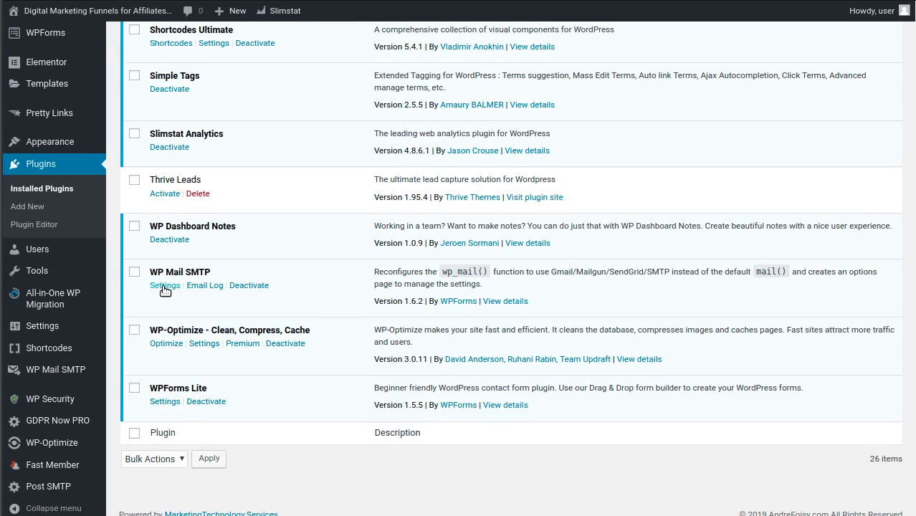
click(256, 287)
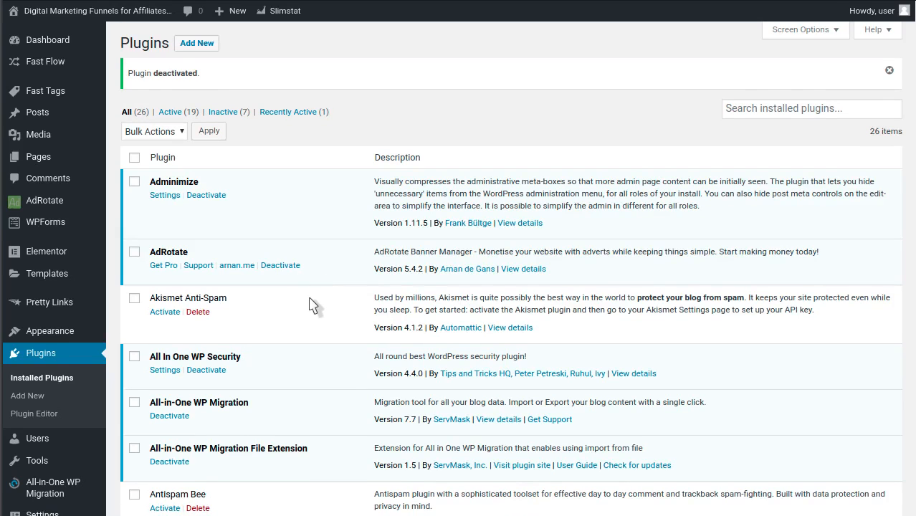
Check the WP Mail SMTP and Post SMTP entries in the installed plugins list.
scroll(313, 305, down, 10)
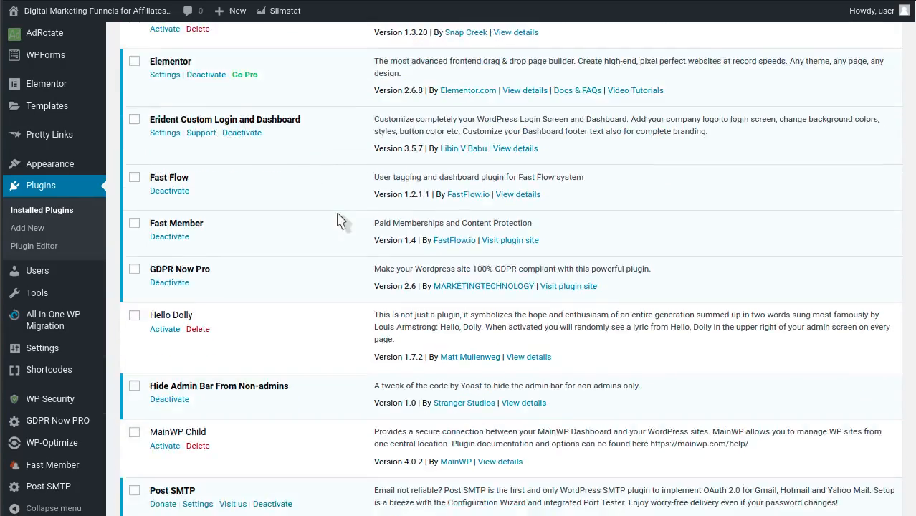
scroll(372, 218, down, 3)
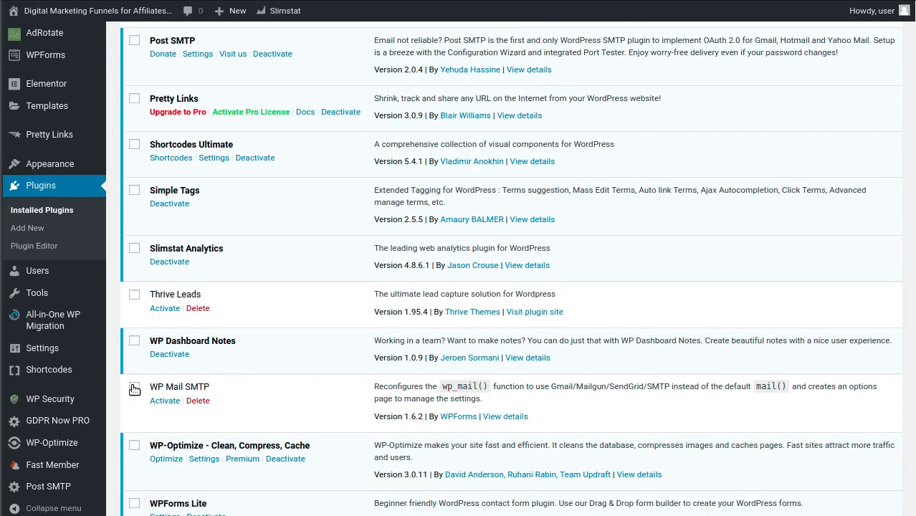
scroll(311, 414, up, 1)
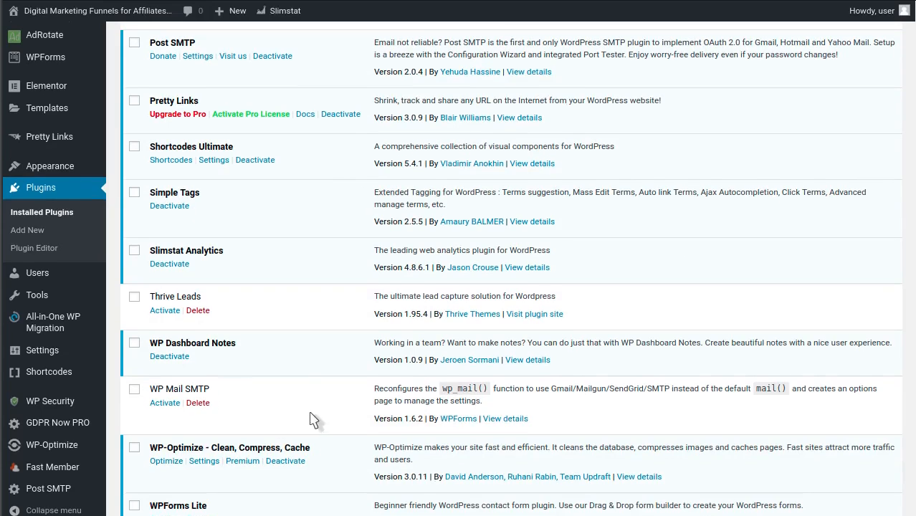
scroll(351, 439, down, 2)
scroll(362, 423, down, 2)
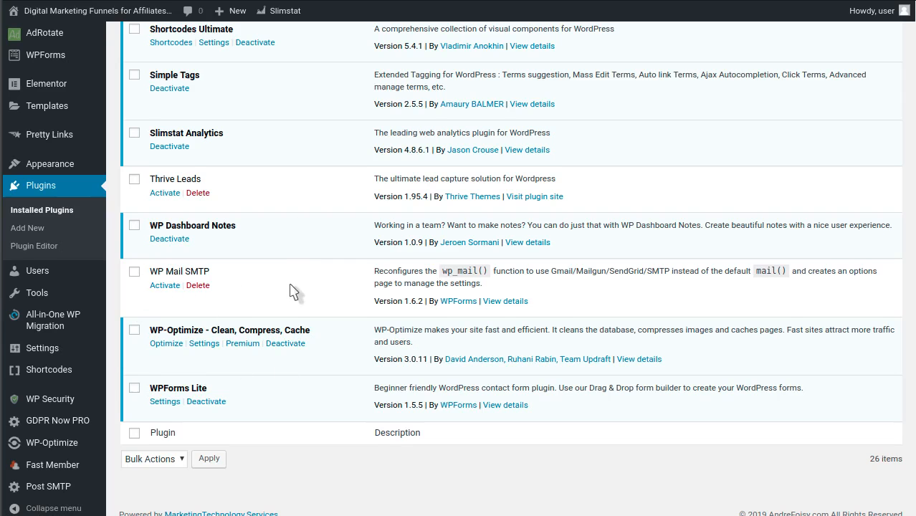
scroll(290, 291, up, 4)
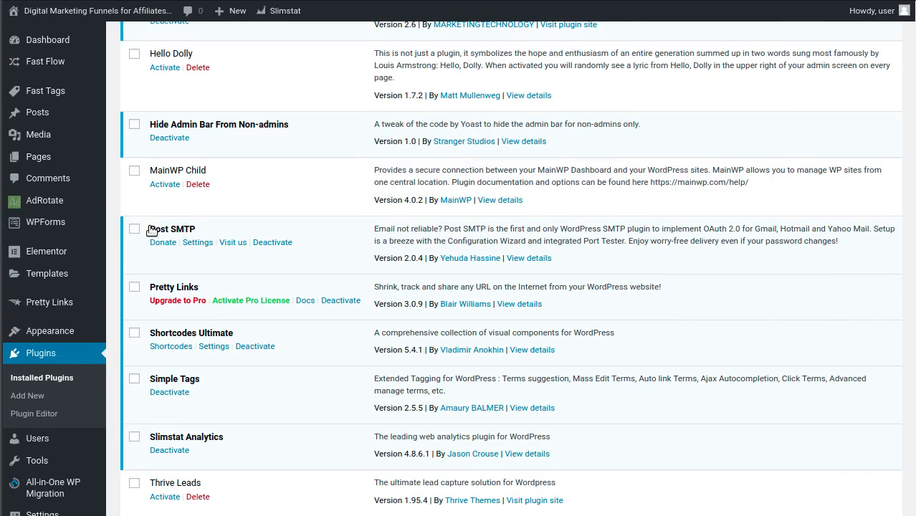
scroll(326, 244, down, 4)
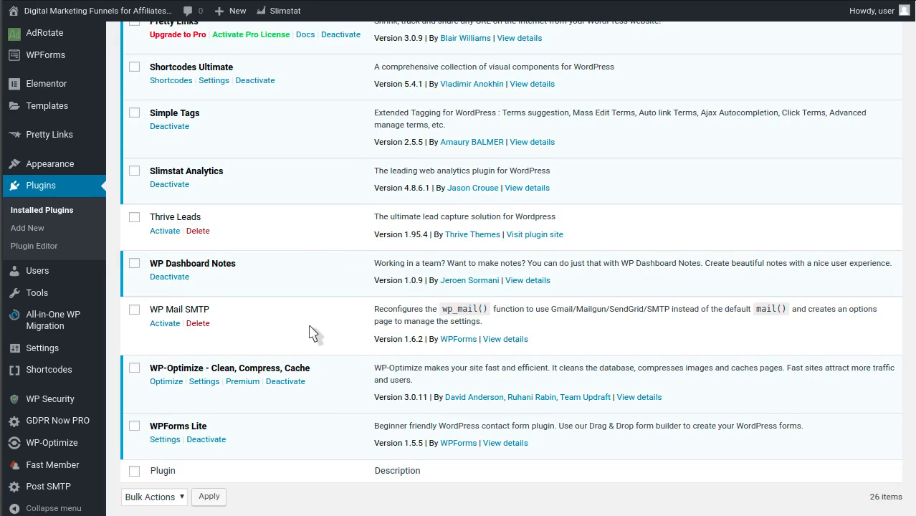
scroll(313, 332, up, 1)
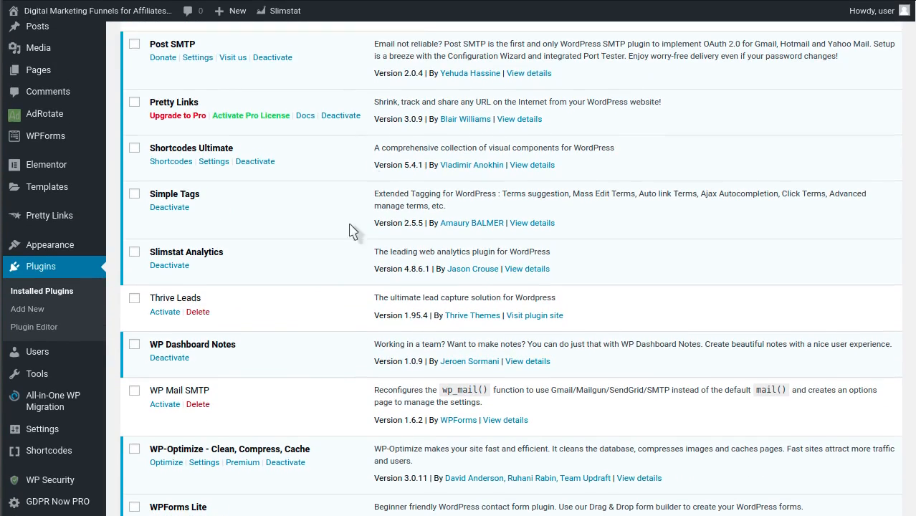
scroll(329, 244, up, 2)
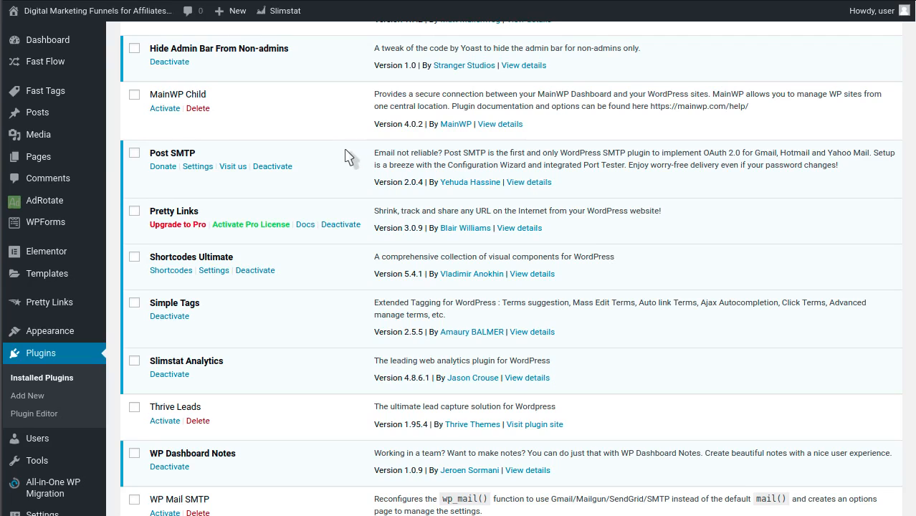
Open the Post SMTP settings and start the Setup Wizard, showing its Sender Details form.
click(203, 170)
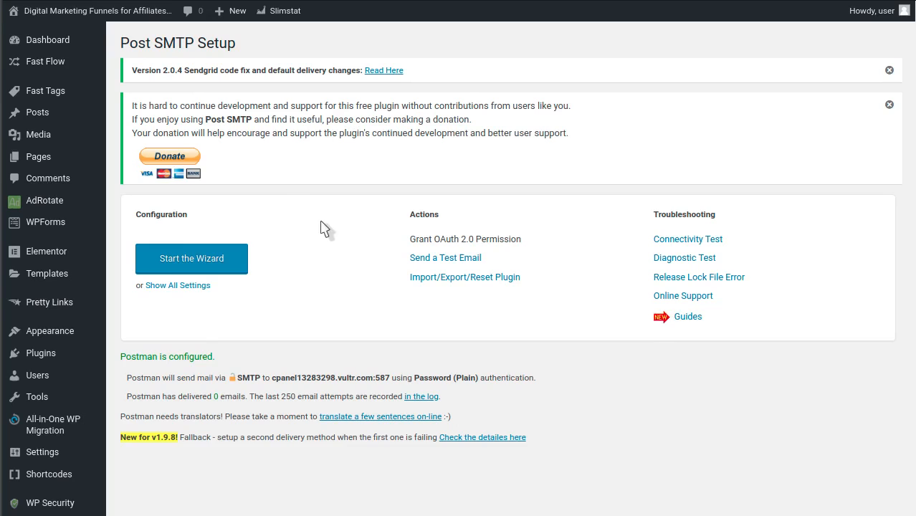
click(164, 264)
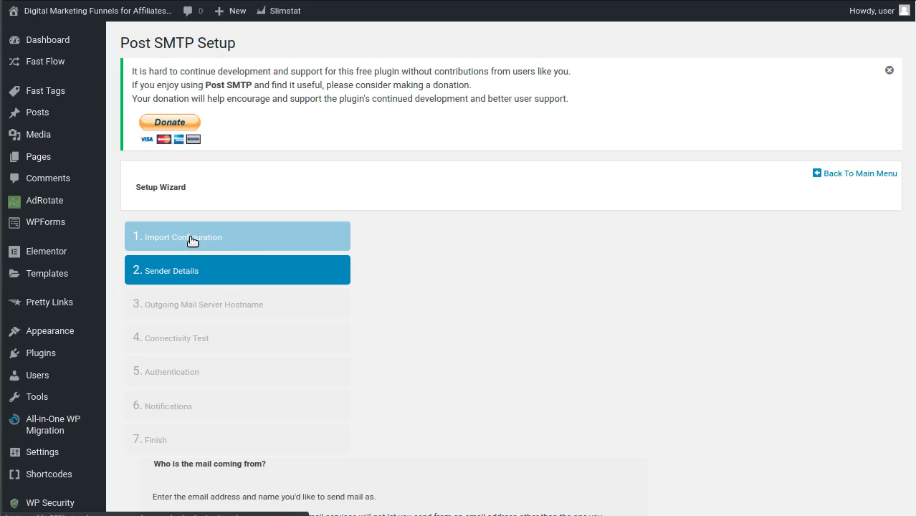
scroll(423, 272, down, 2)
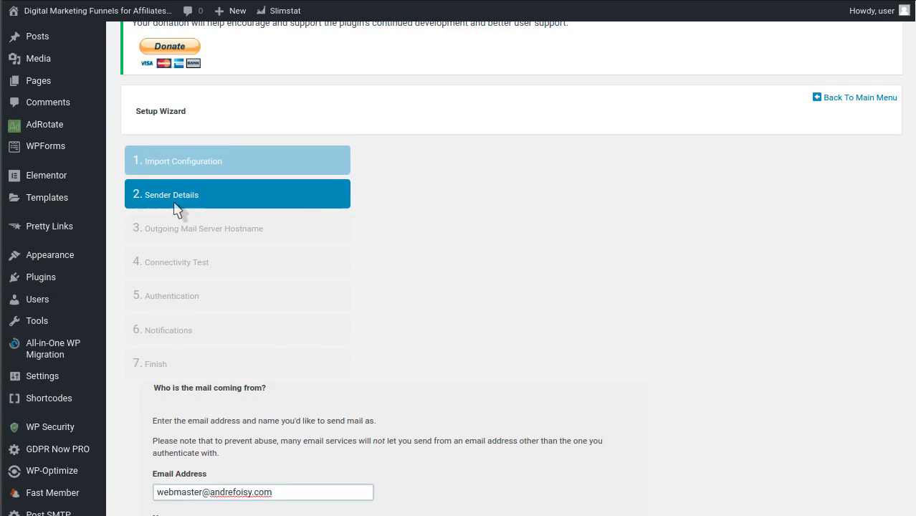
scroll(663, 276, down, 5)
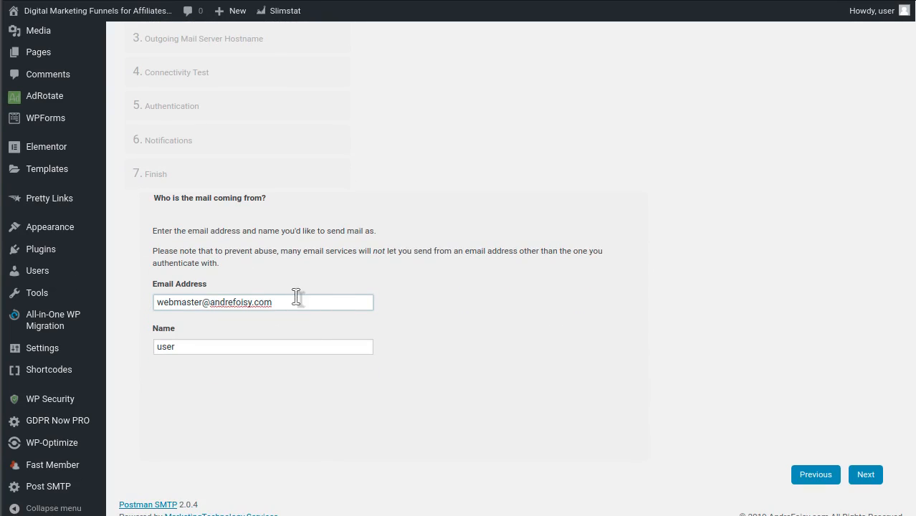
Review the sender's Email Address and Name fields in the wizard's Sender Details step.
click(527, 306)
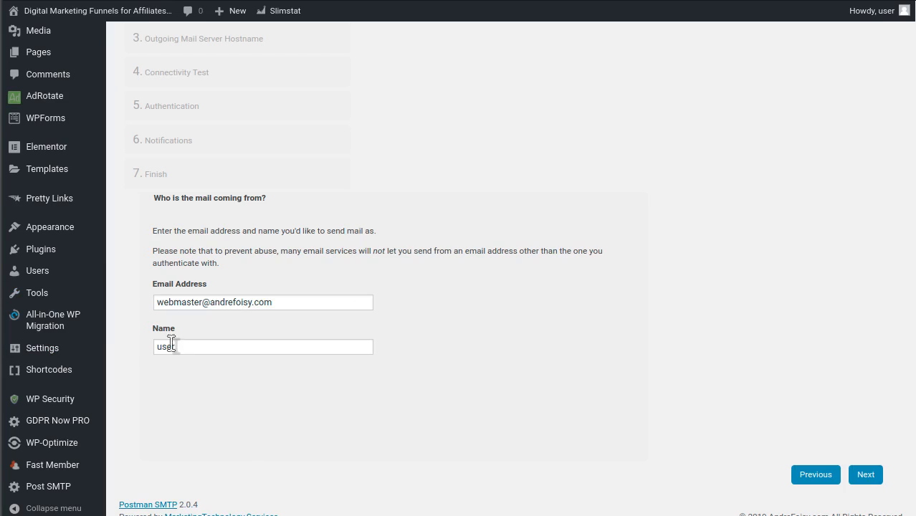
click(236, 346)
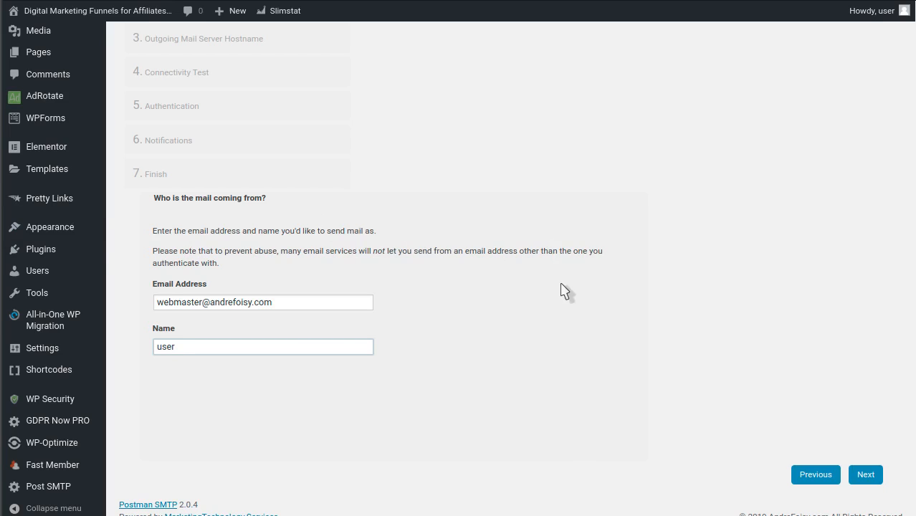
click(329, 305)
drag(466, 288, 391, 271)
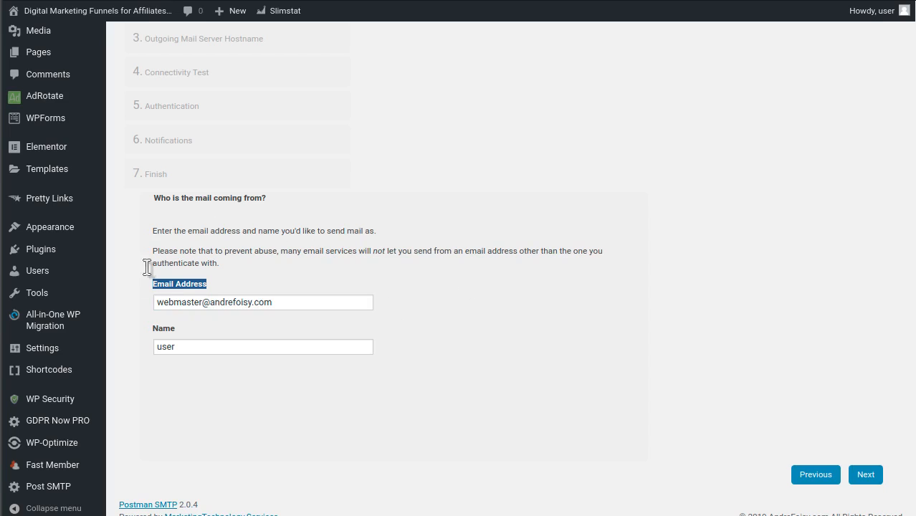
click(177, 284)
scroll(651, 322, up, 3)
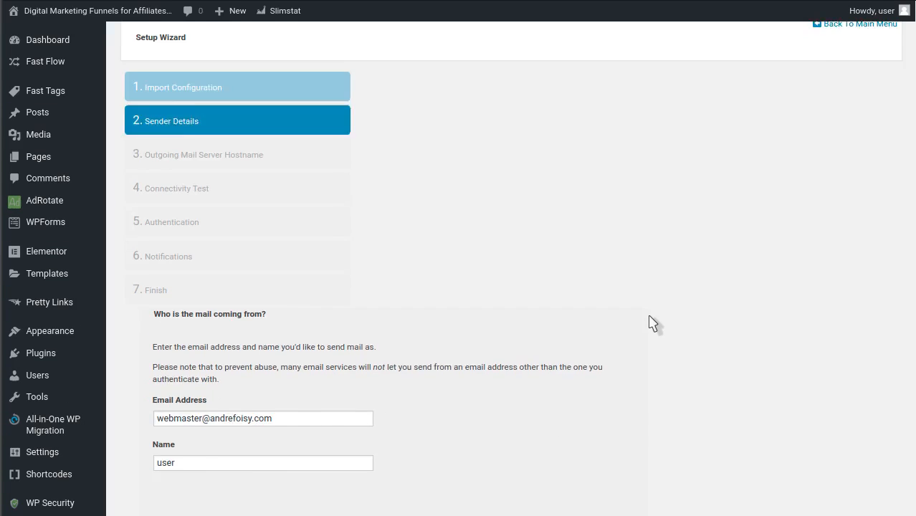
Accept the sender's email address and name and continue to the wizard's Outgoing Mail Server Hostname step.
scroll(650, 323, up, 3)
scroll(651, 322, down, 3)
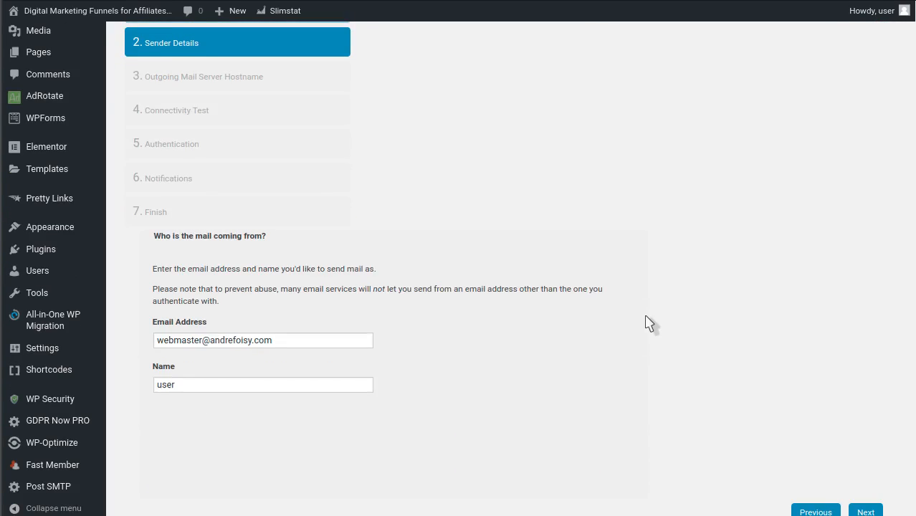
scroll(649, 323, up, 3)
scroll(651, 323, down, 3)
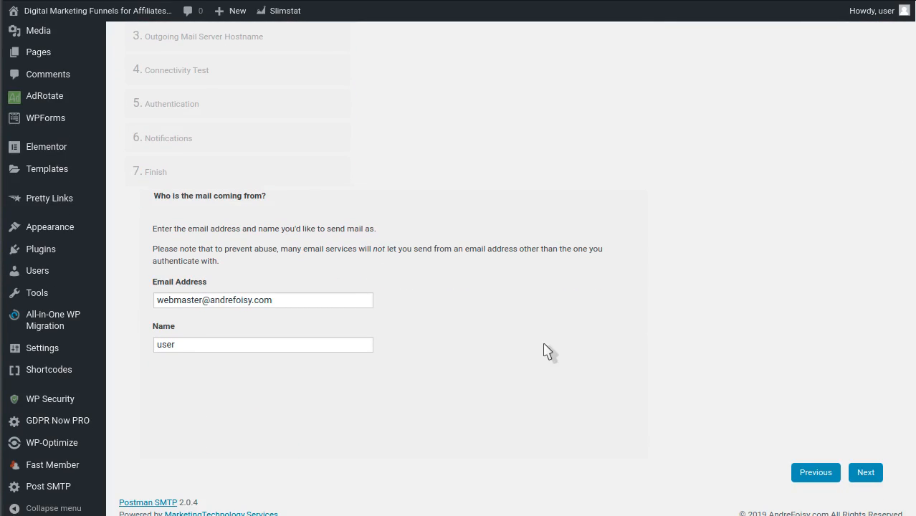
click(866, 474)
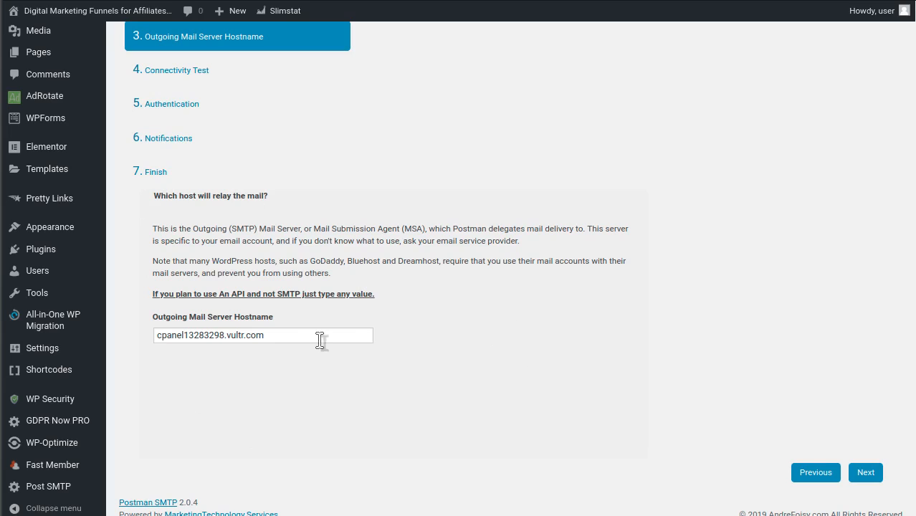
Set the Outgoing Mail Server Hostname to my.marketingtechnology.services and continue to the Connectivity Test.
click(359, 334)
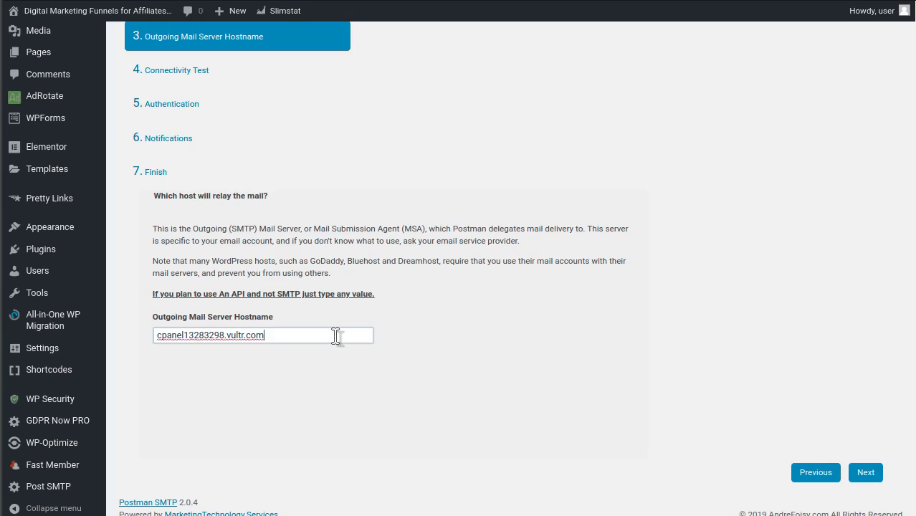
triple_click(335, 335)
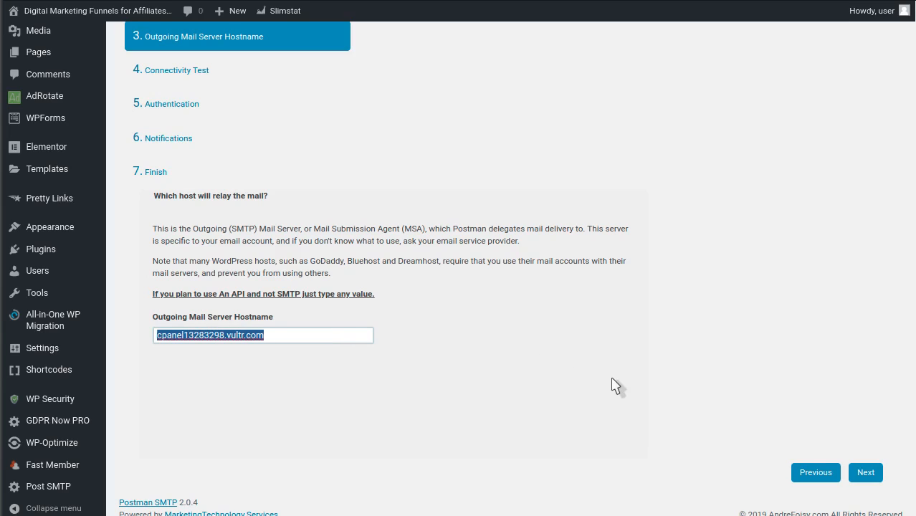
click(335, 252)
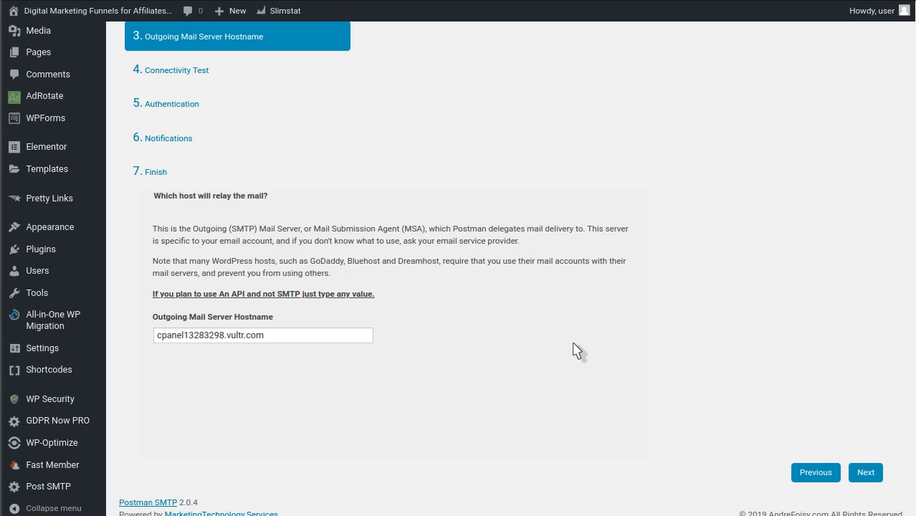
click(344, 333)
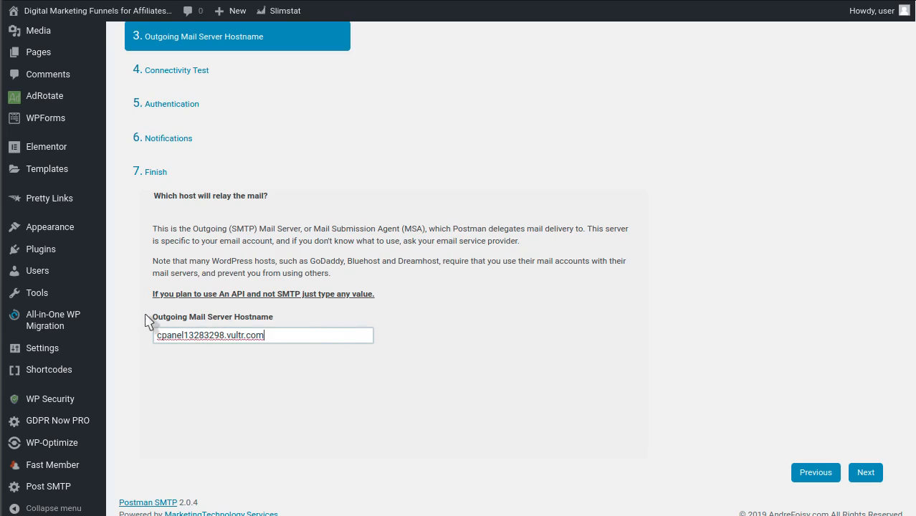
key(shift+Left)
key(shift+Left)
key(shift+Left)
key(shift+Home)
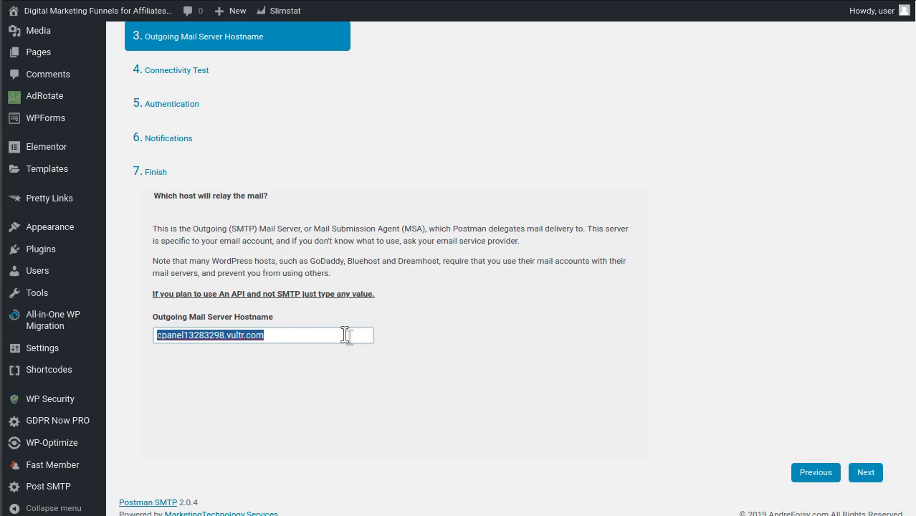
text(my.)
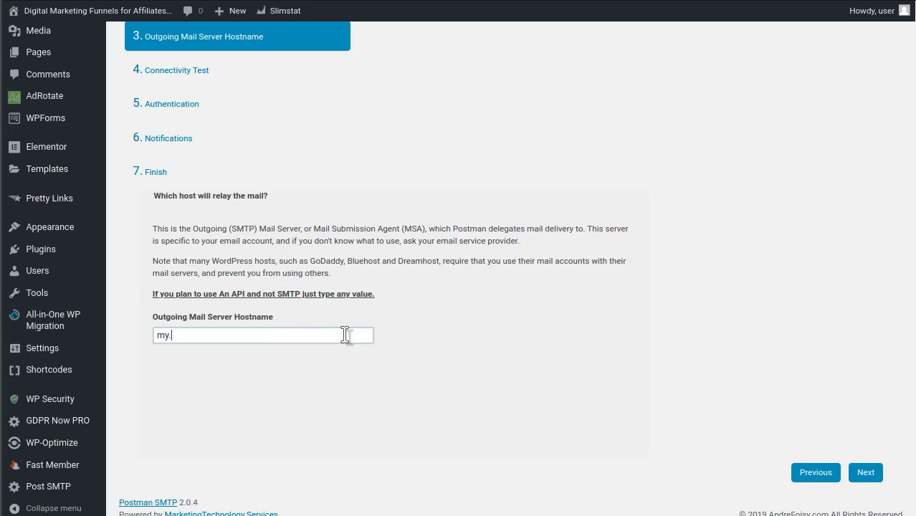
text(marketingtechn ology)
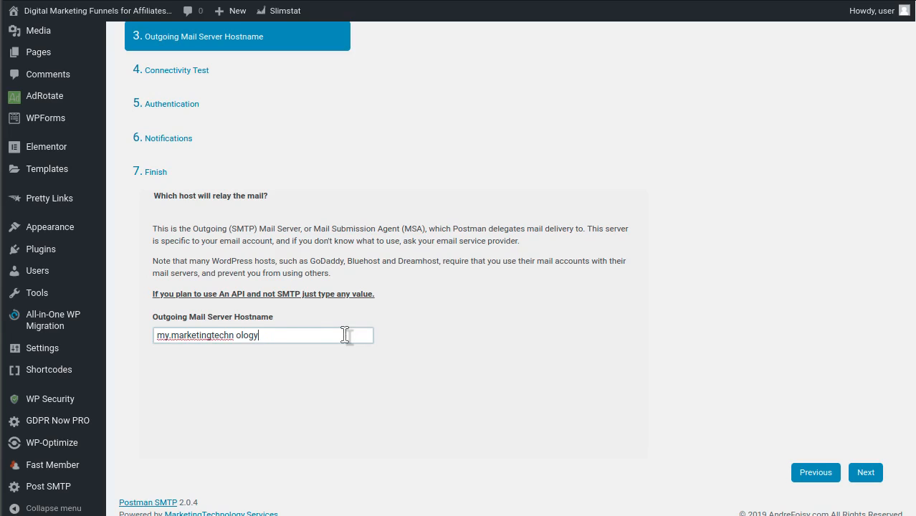
text(.services)
click(237, 335)
key(BackSpace)
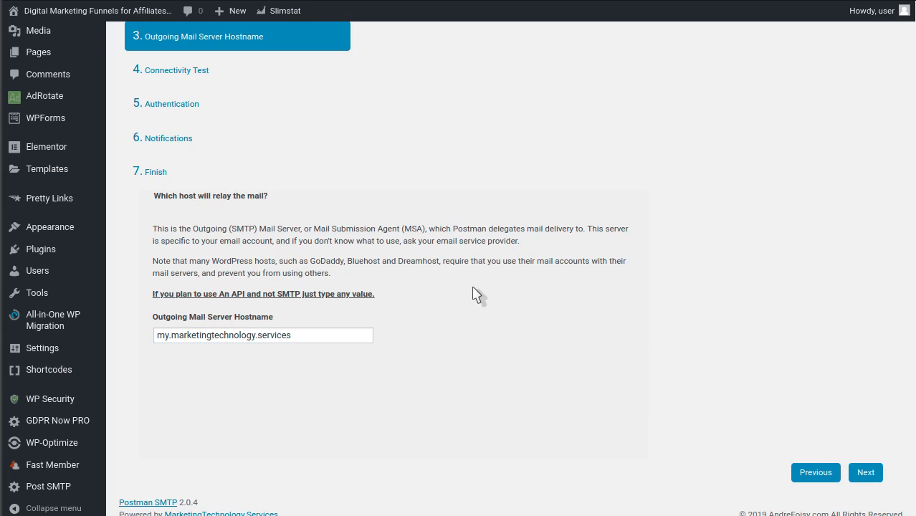
click(865, 476)
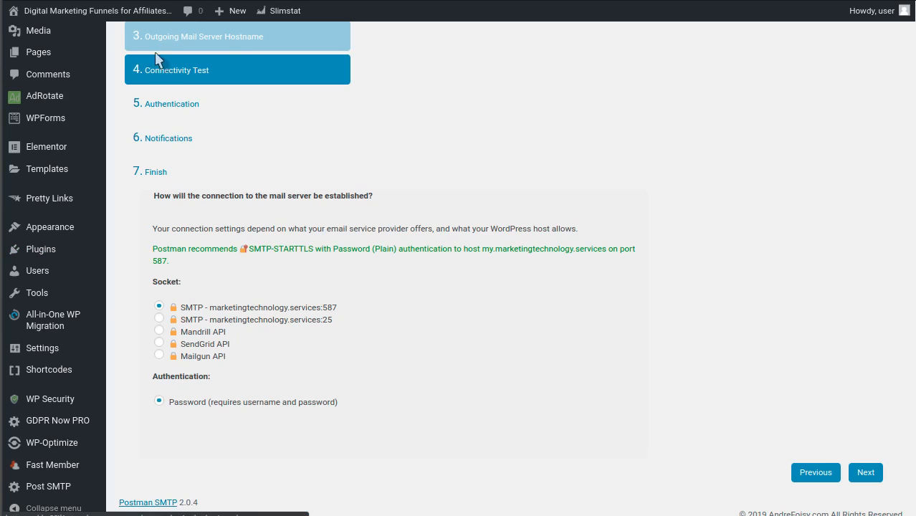
Accept the SMTP socket on port 587 with Password authentication, and continue past the account credentials to Notifications.
scroll(307, 235, up, 2)
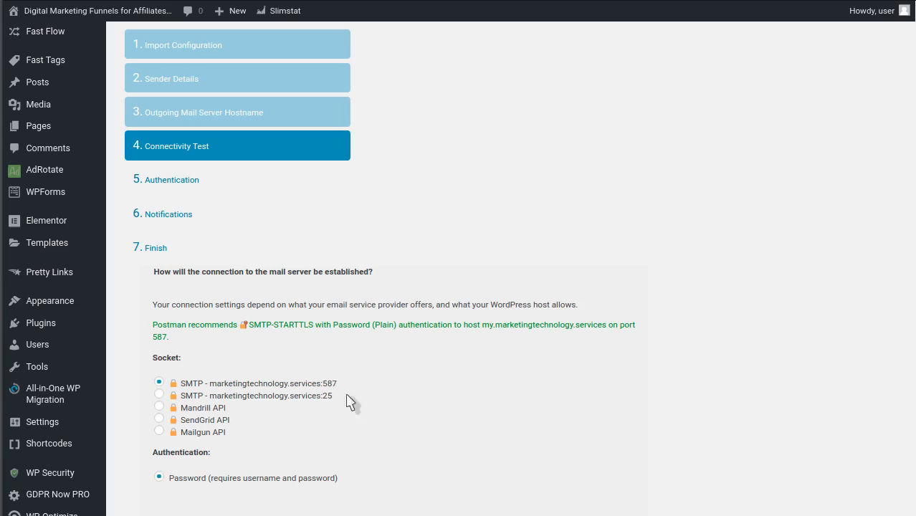
scroll(513, 407, down, 2)
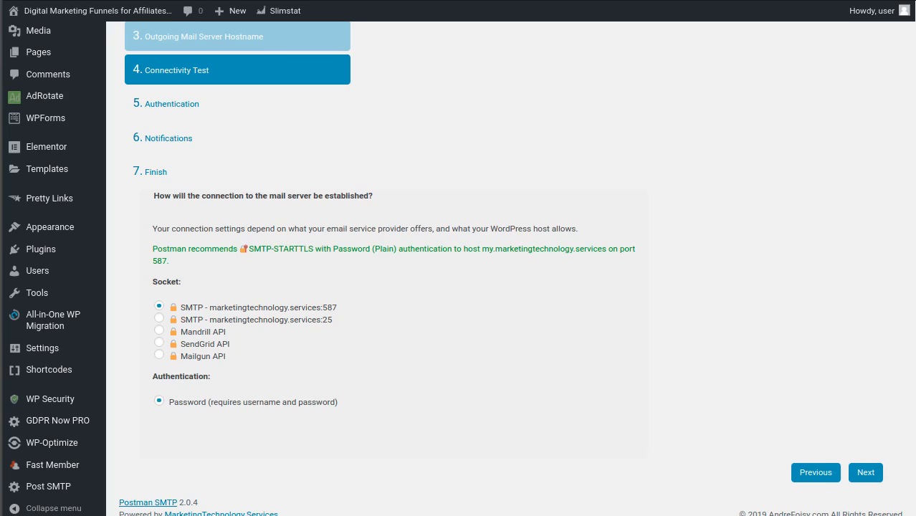
click(867, 471)
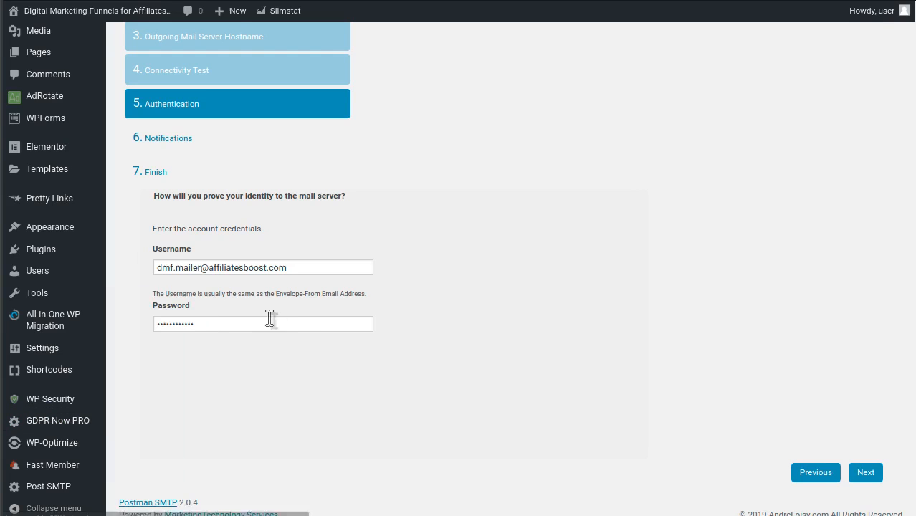
click(866, 473)
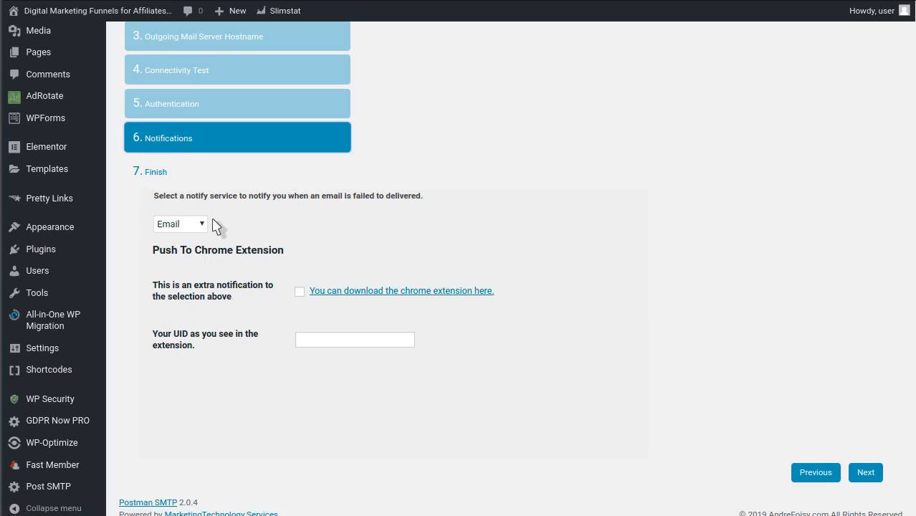
Check the failed-delivery notification services, keep Email without the Chrome extension push, and continue to the Finish step.
click(185, 223)
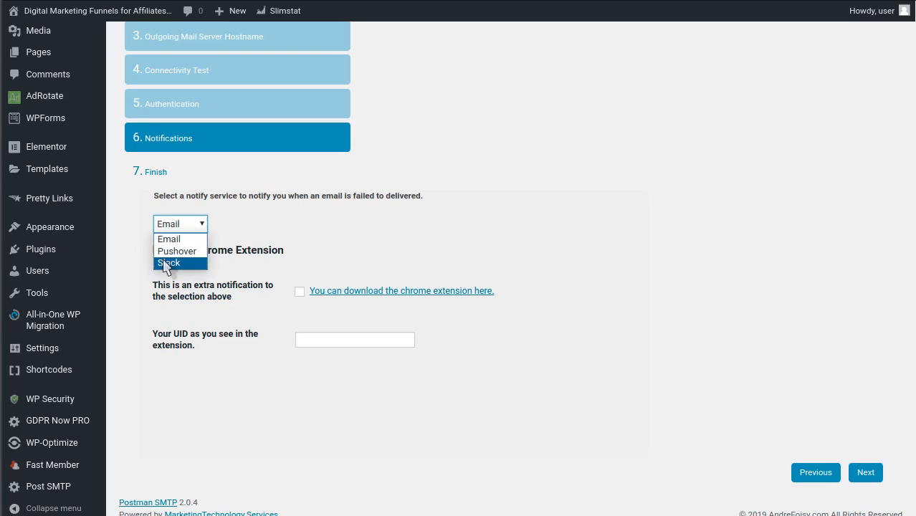
click(448, 234)
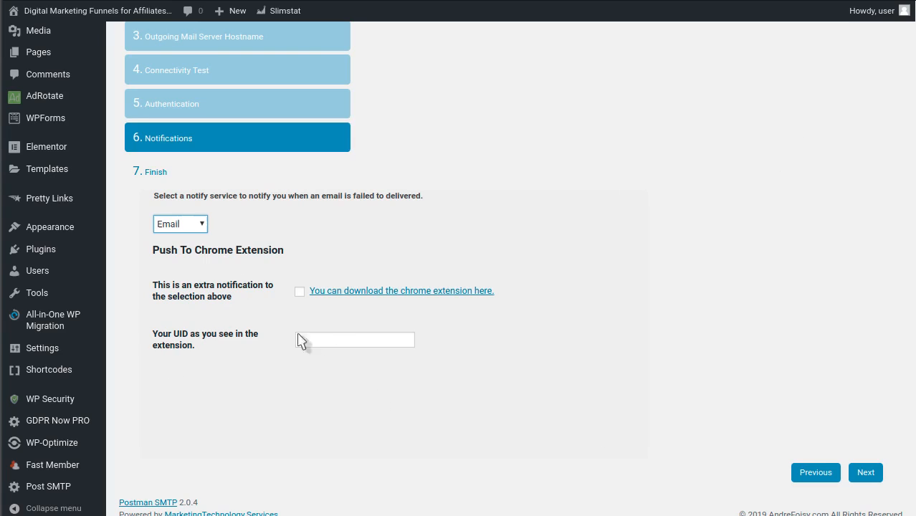
click(705, 451)
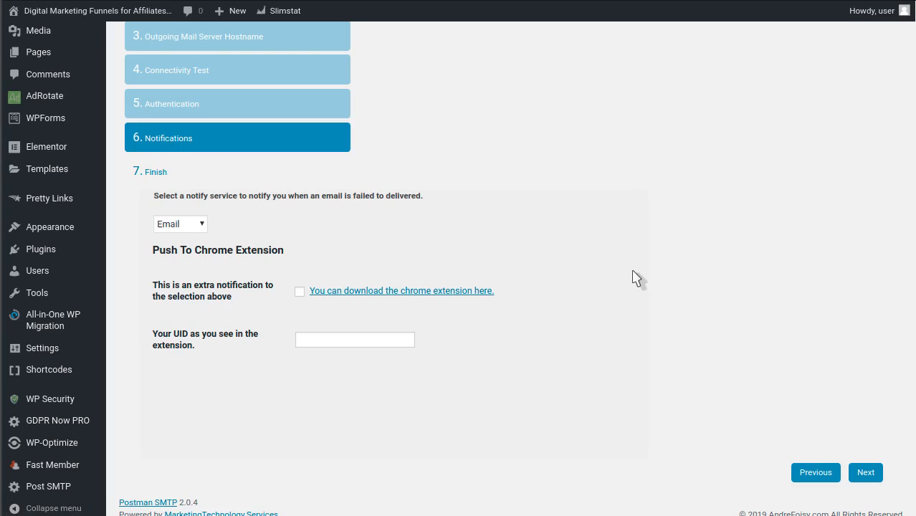
click(856, 472)
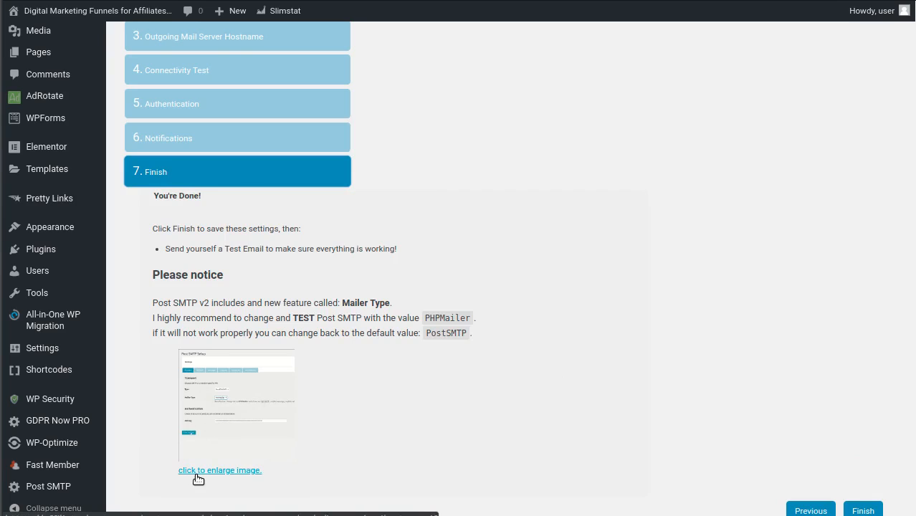
View the enlarged Mailer Type illustration, close it, and finish the wizard to save the Post SMTP settings.
click(256, 473)
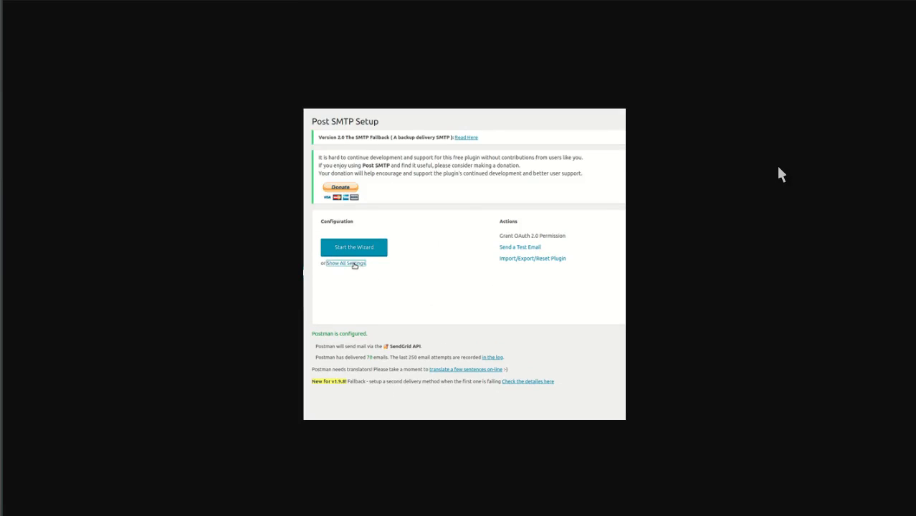
click(707, 206)
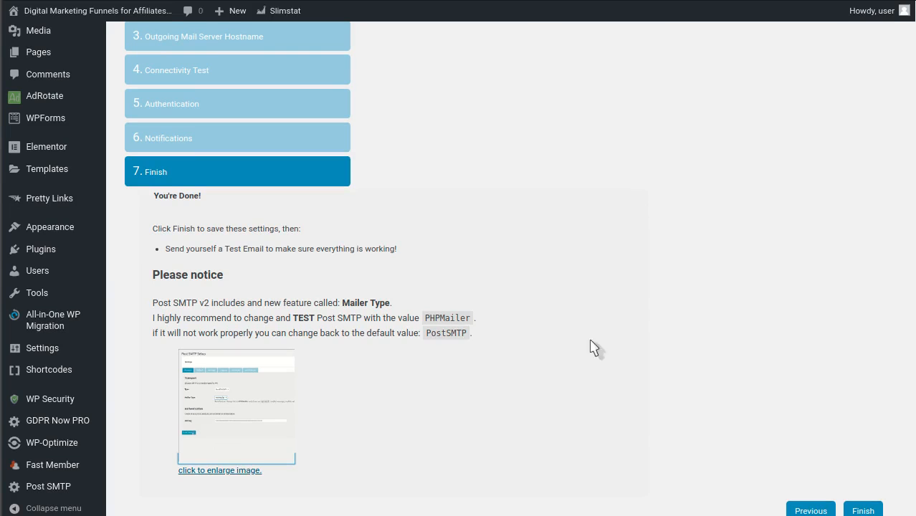
click(864, 510)
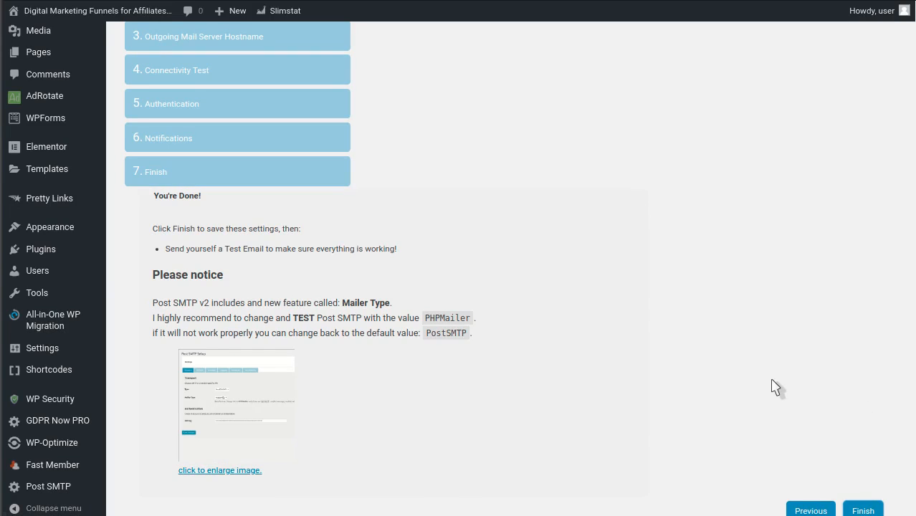
Review the configuration status, actions and troubleshooting options on the Post SMTP Setup page.
scroll(774, 387, down, 1)
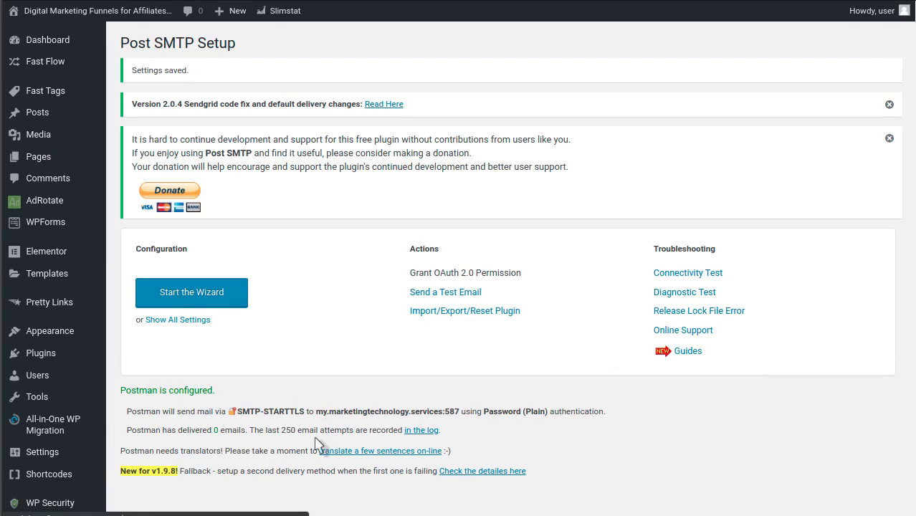
scroll(619, 473, down, 2)
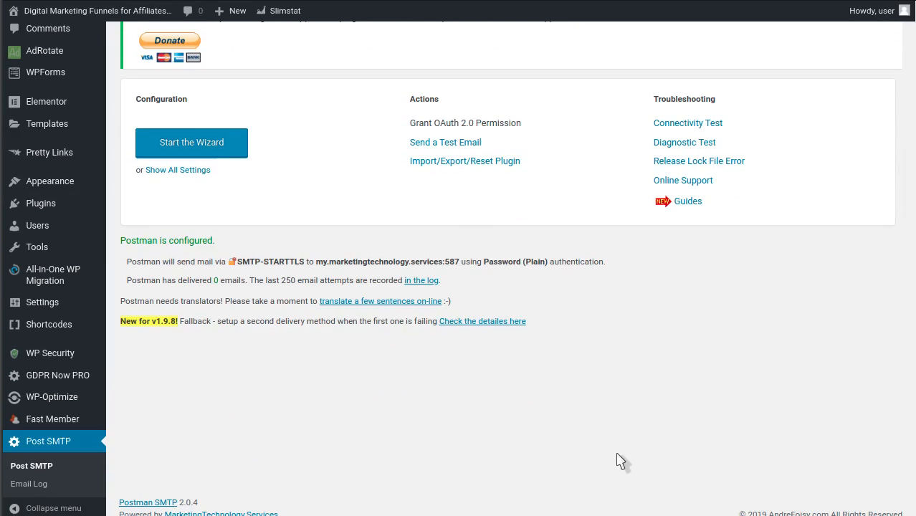
scroll(631, 473, up, 2)
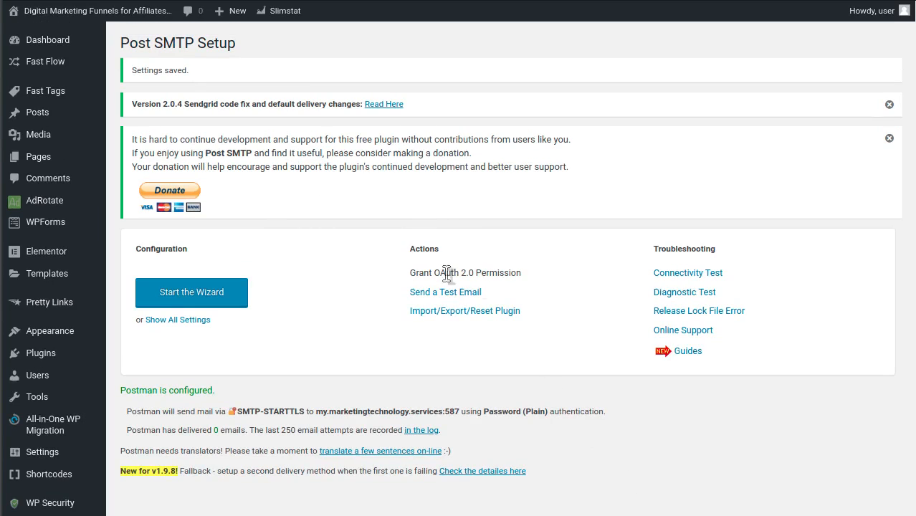
scroll(614, 446, down, 2)
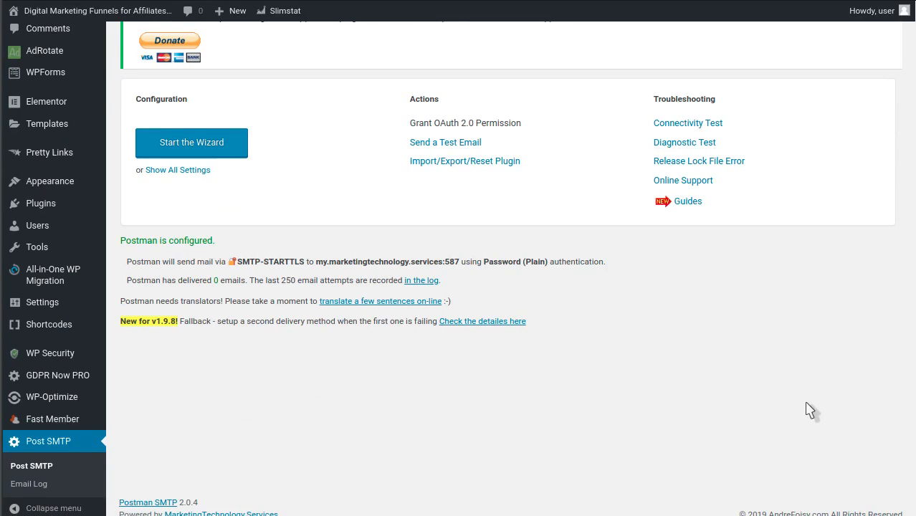
scroll(809, 414, up, 2)
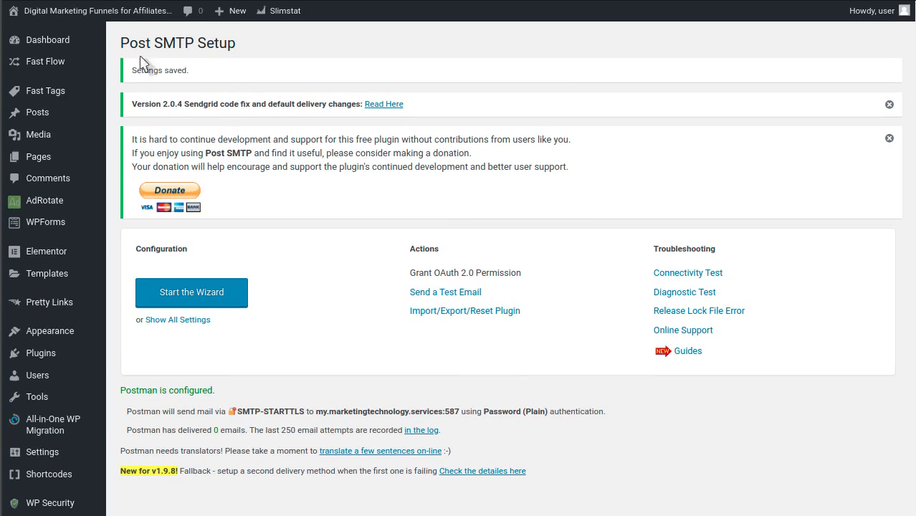
Open the Post SMTP Email Log and review the status of the recorded deliveries.
scroll(343, 168, down, 2)
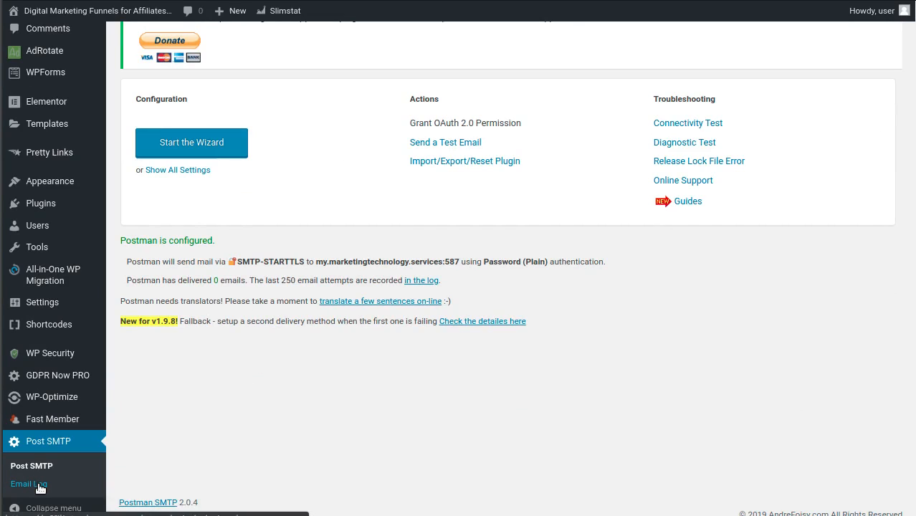
click(39, 489)
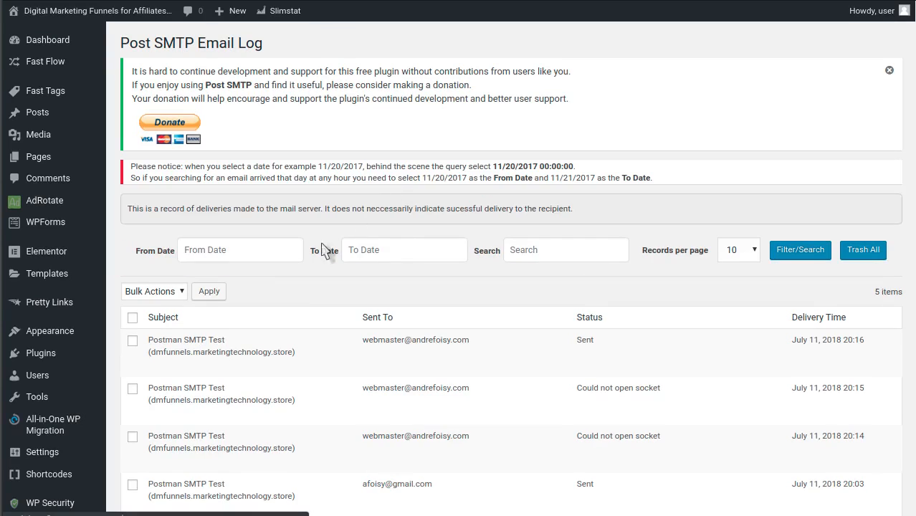
scroll(459, 322, down, 4)
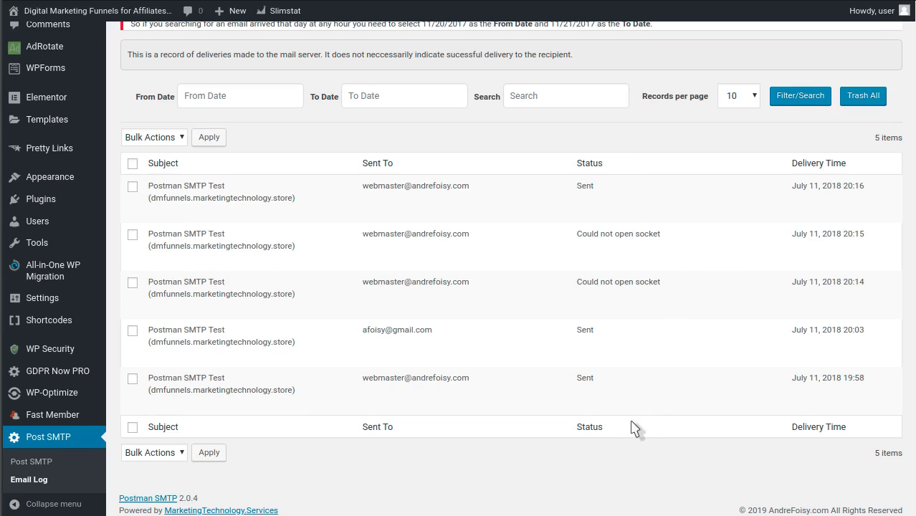
scroll(631, 423, up, 3)
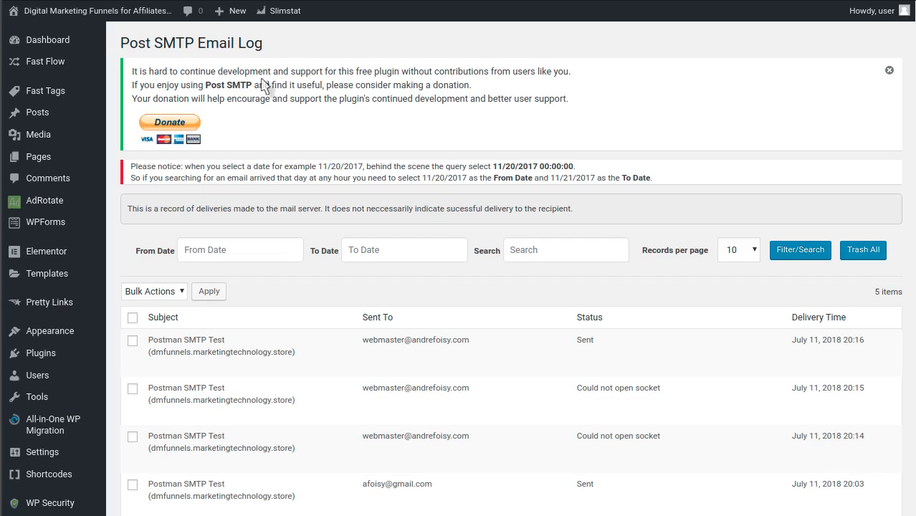
Open the WordPress Dashboard and examine the WebSuiteSupport.com link in the license key request note.
click(39, 43)
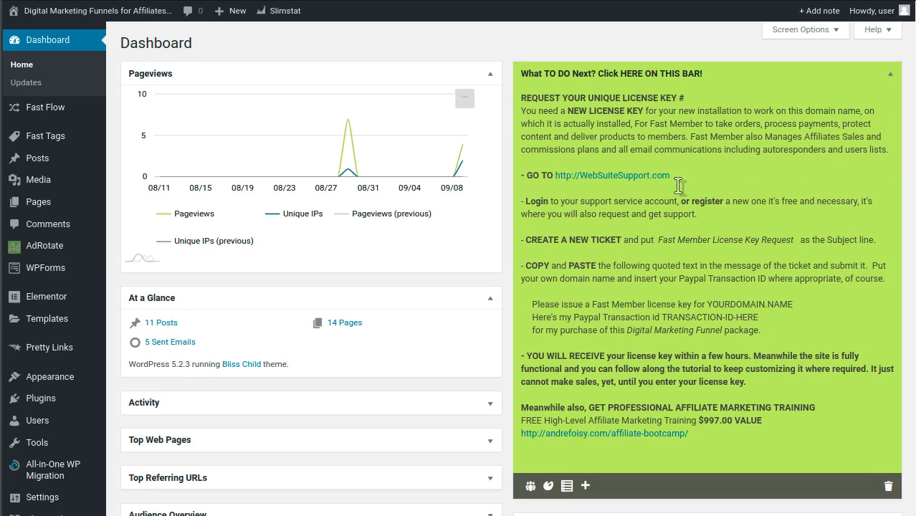
drag(674, 176, 556, 176)
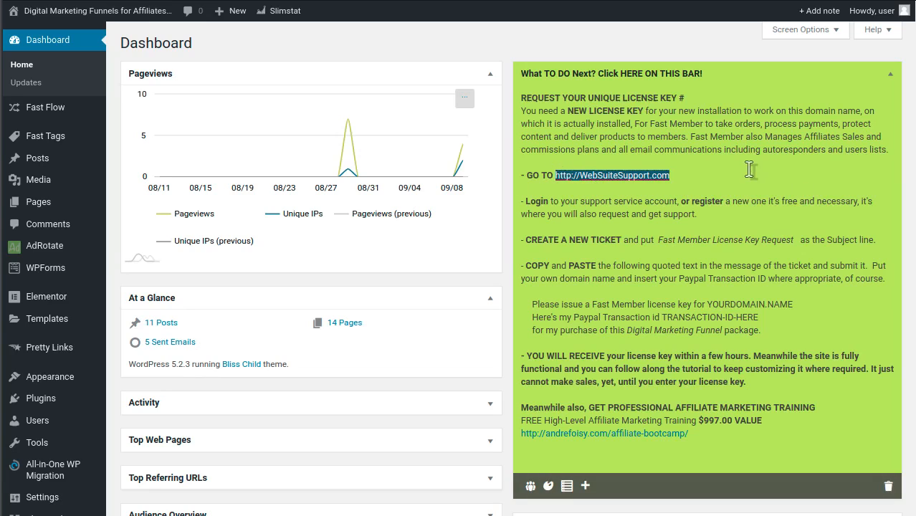
key(Home)
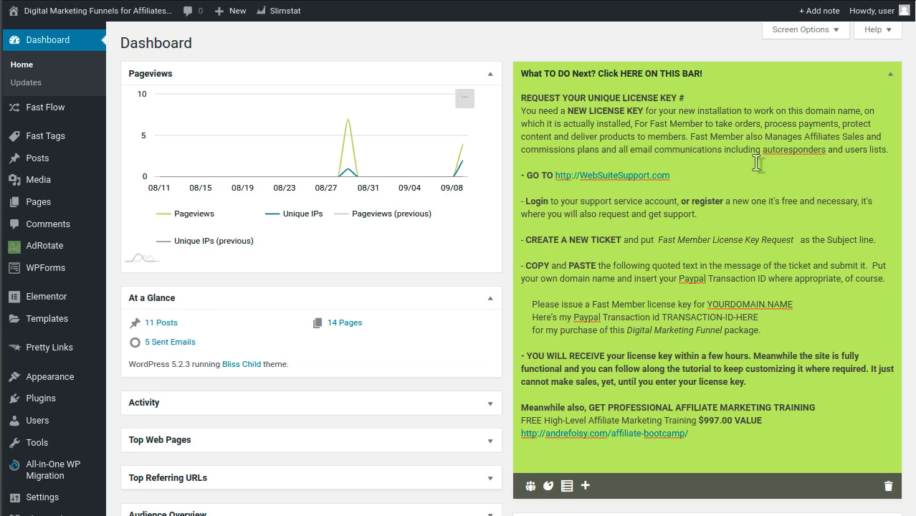